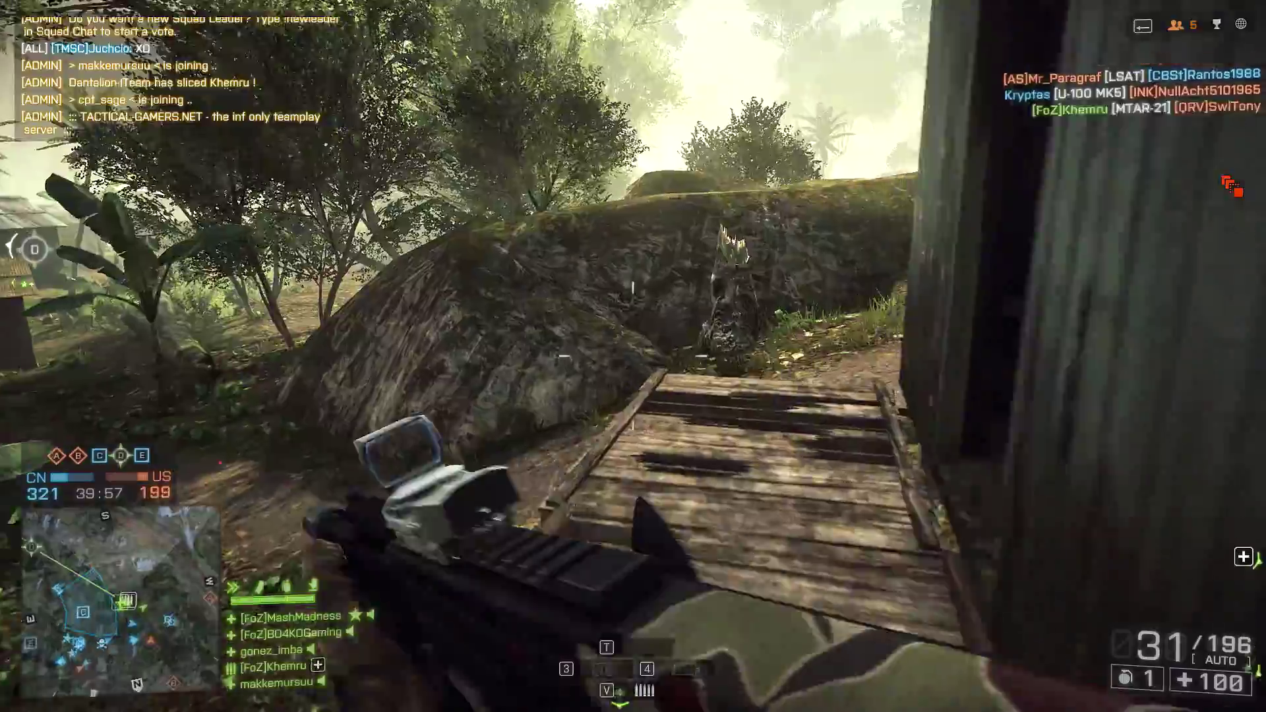
{"action": "key", "text": "m"}
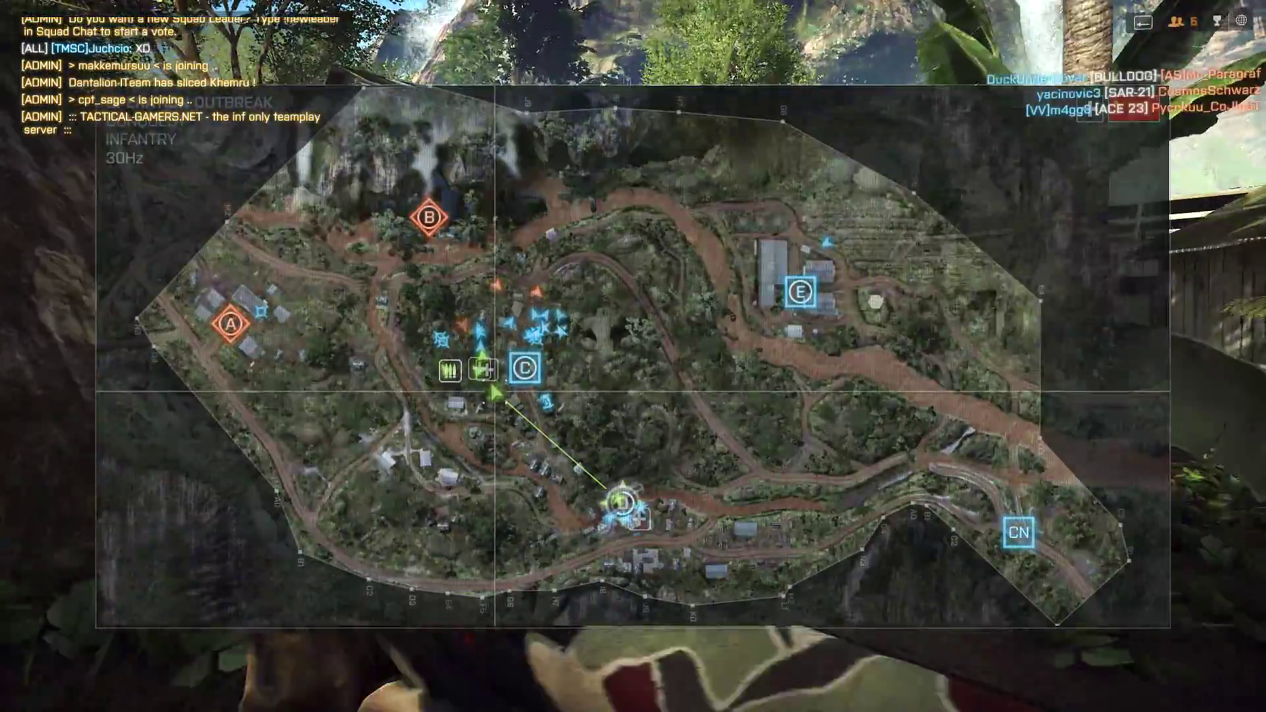
{"action": "key", "text": "m"}
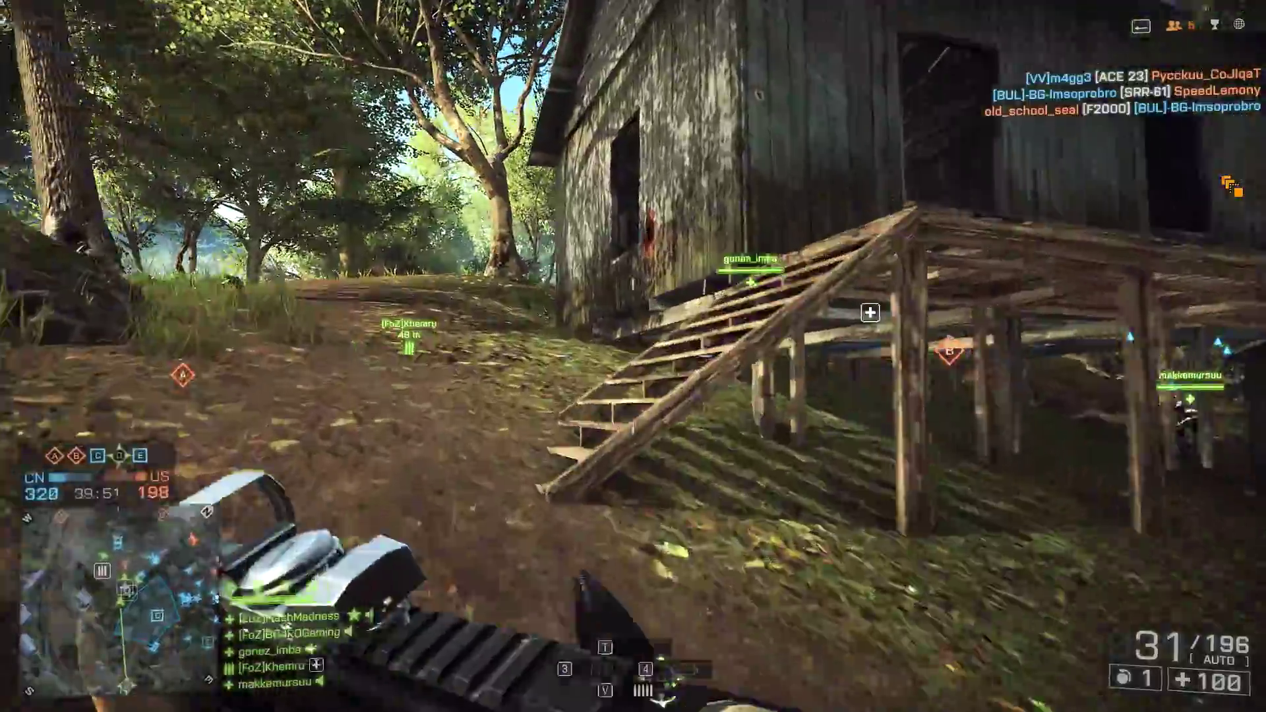